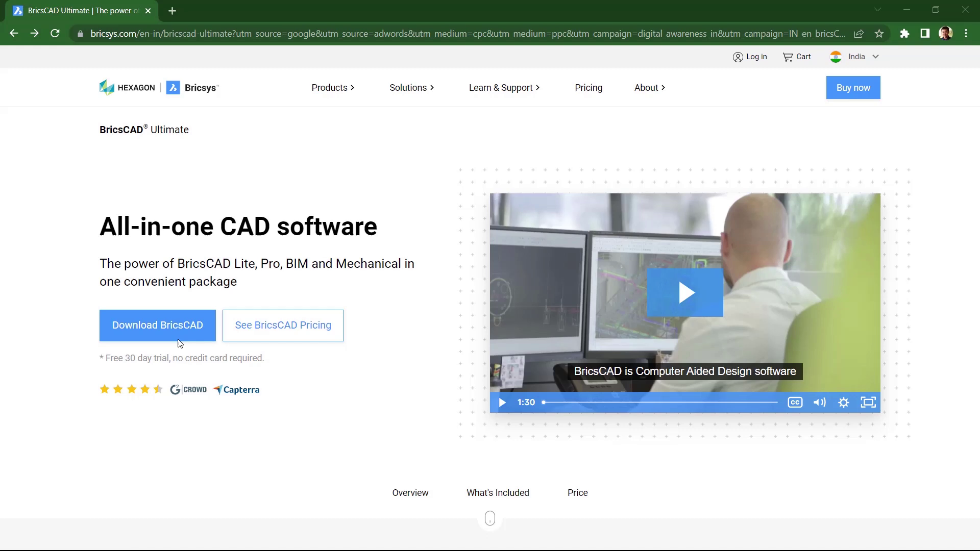
- Log in to the Bricsys account from Download BricsCAD and keep Windows as the operating system
left_click(179, 337)
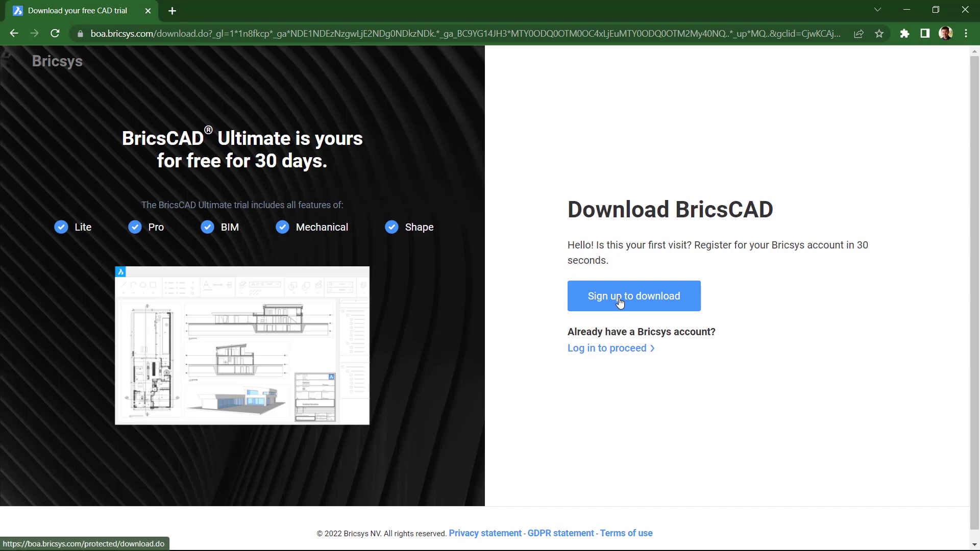
left_click(623, 350)
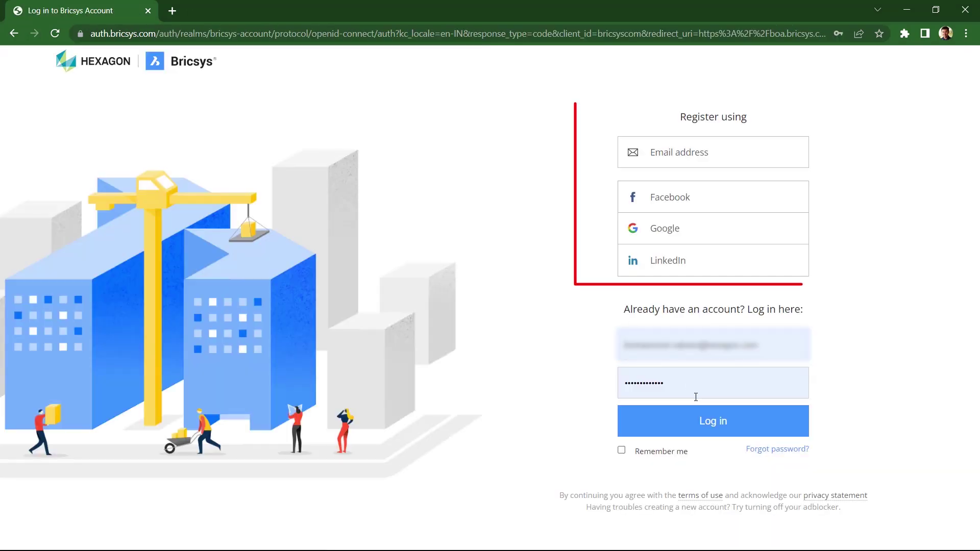
left_click(720, 432)
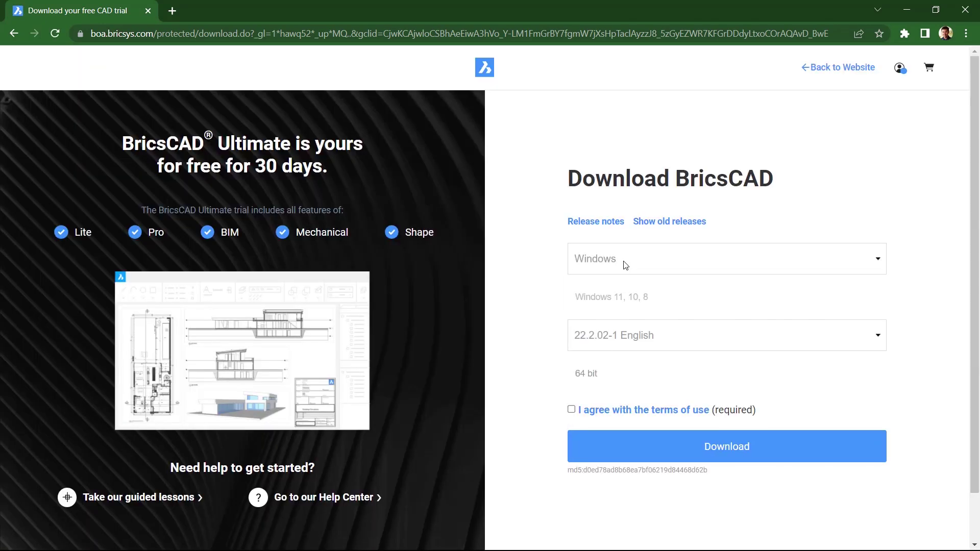
left_click(626, 264)
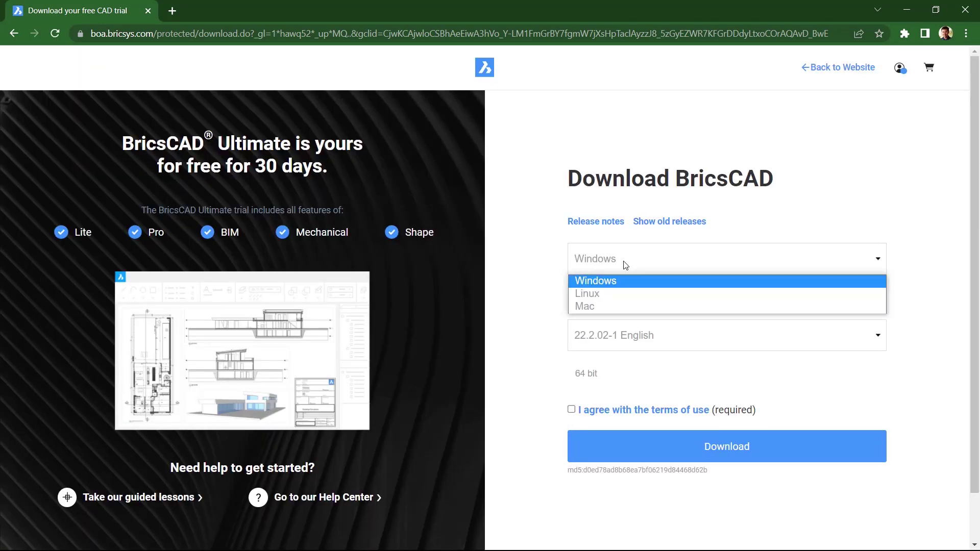
left_click(626, 264)
- Keep Windows and 22.2.02-1 English, accept the terms of use, and download the 64-bit installer
left_click(625, 264)
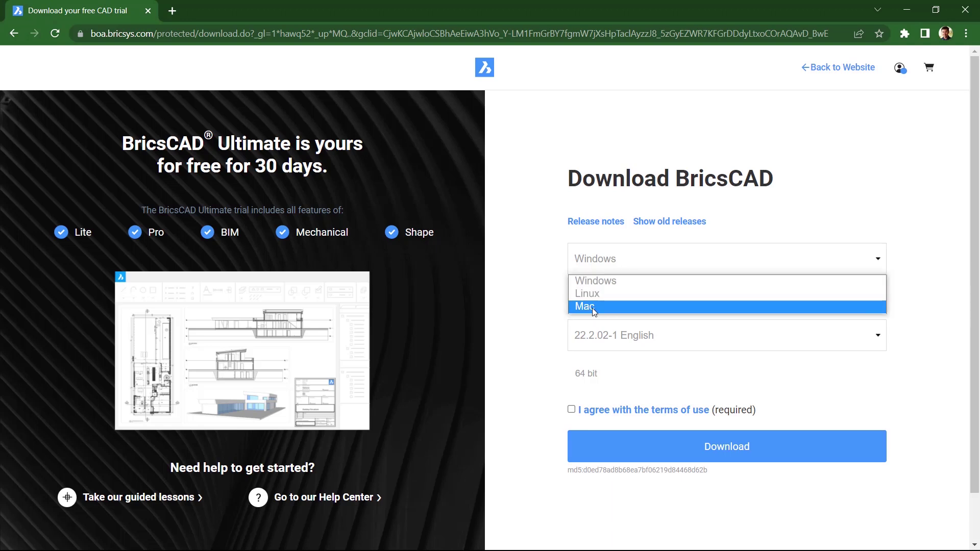
left_click(512, 308)
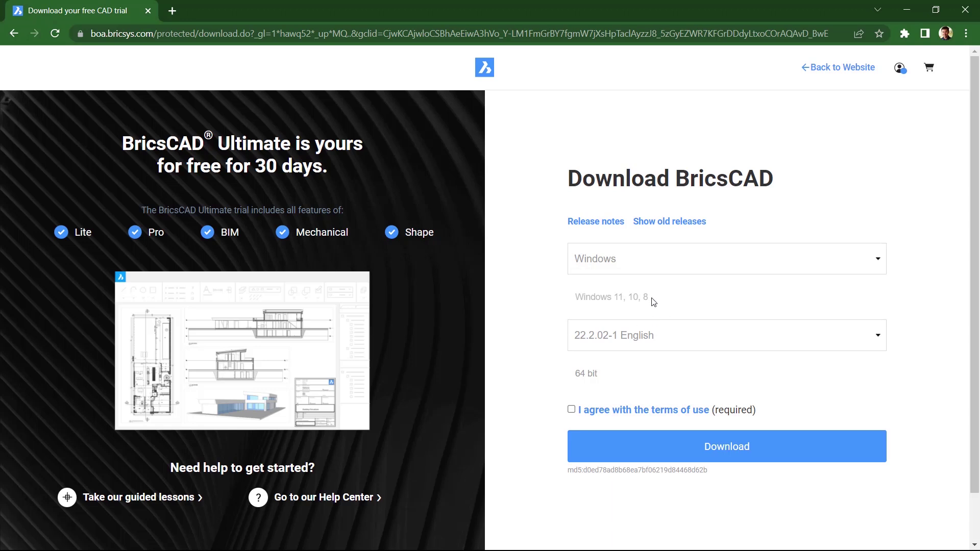
left_click(641, 344)
left_click(641, 344)
left_click(641, 343)
left_click(636, 342)
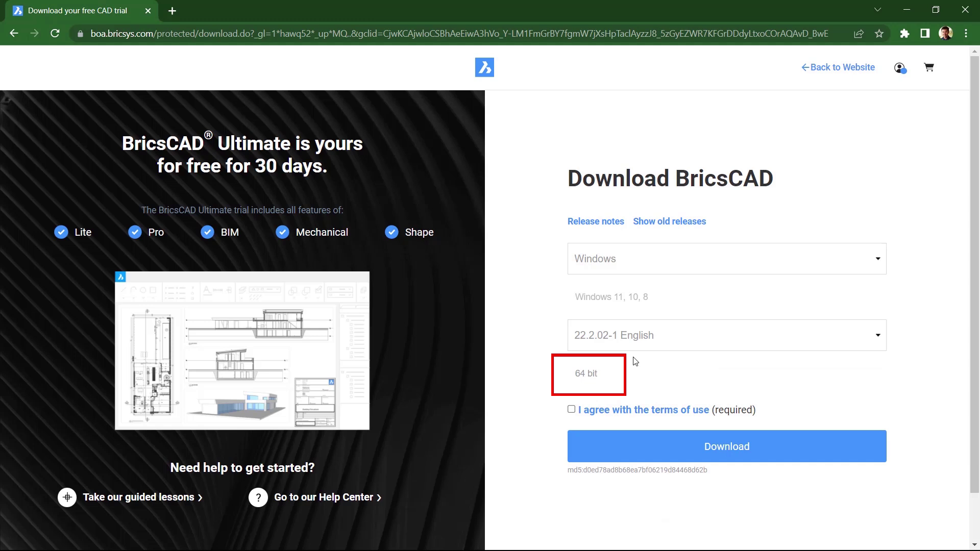
left_click(570, 411)
left_click(764, 457)
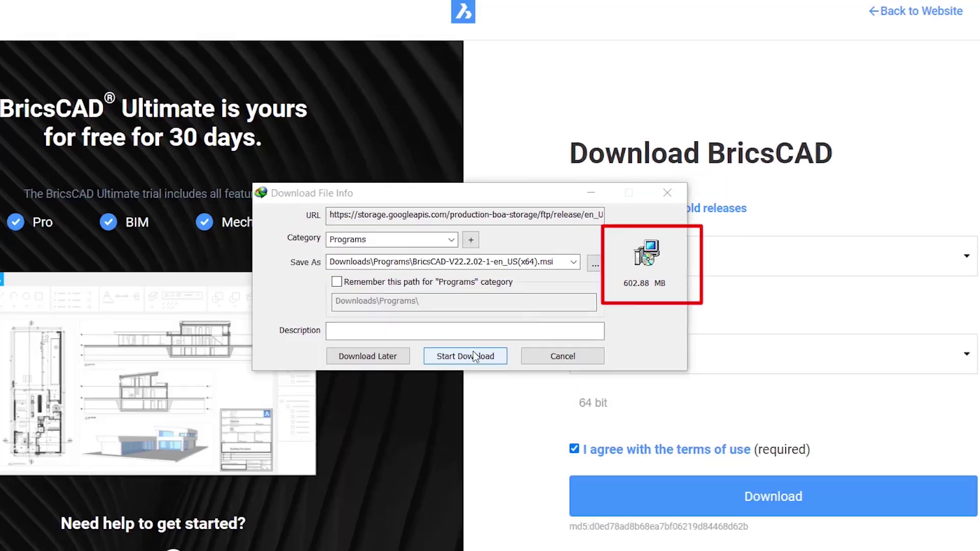
- Save BricsCAD-V22.2.02-1-en_US(x64).msi to the Desktop, download it, and run the installer
left_click(595, 263)
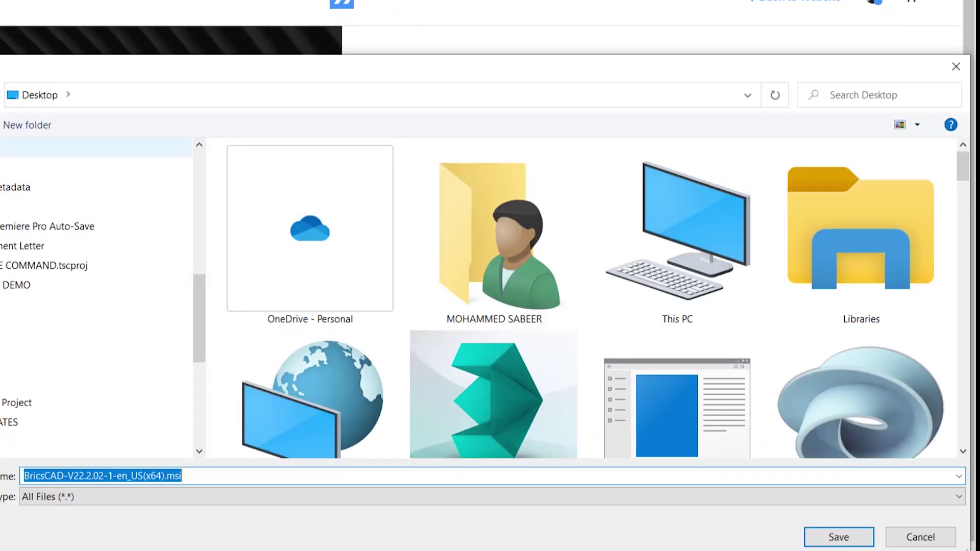
left_click(839, 536)
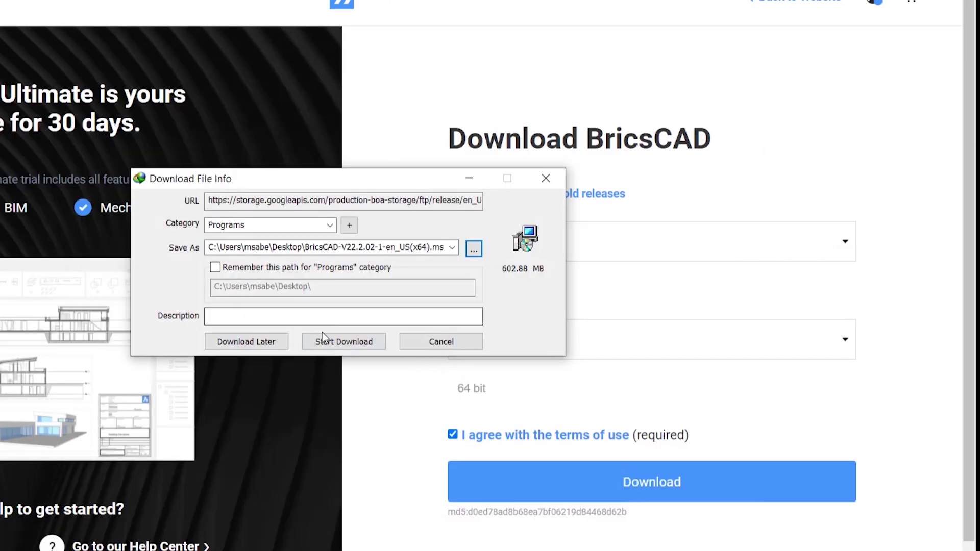
left_click(357, 343)
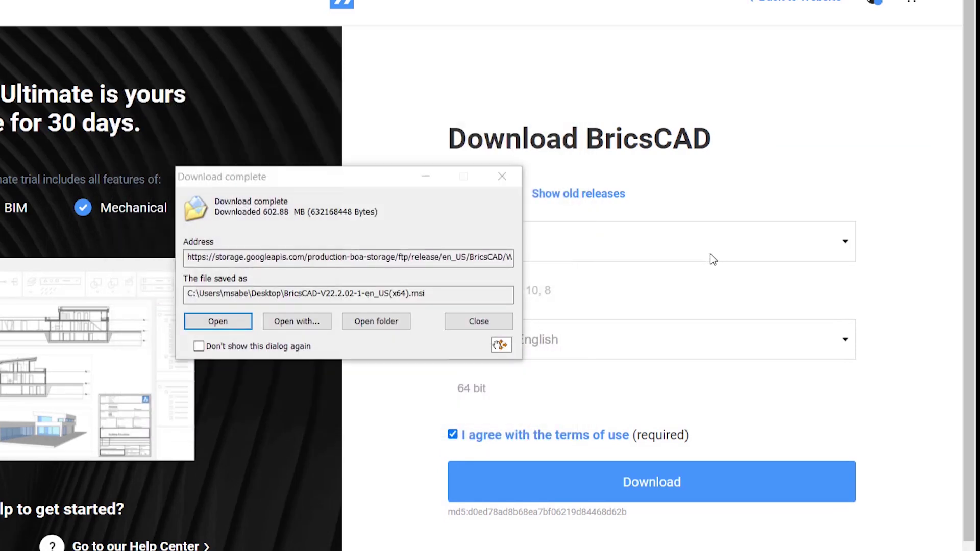
left_click(229, 317)
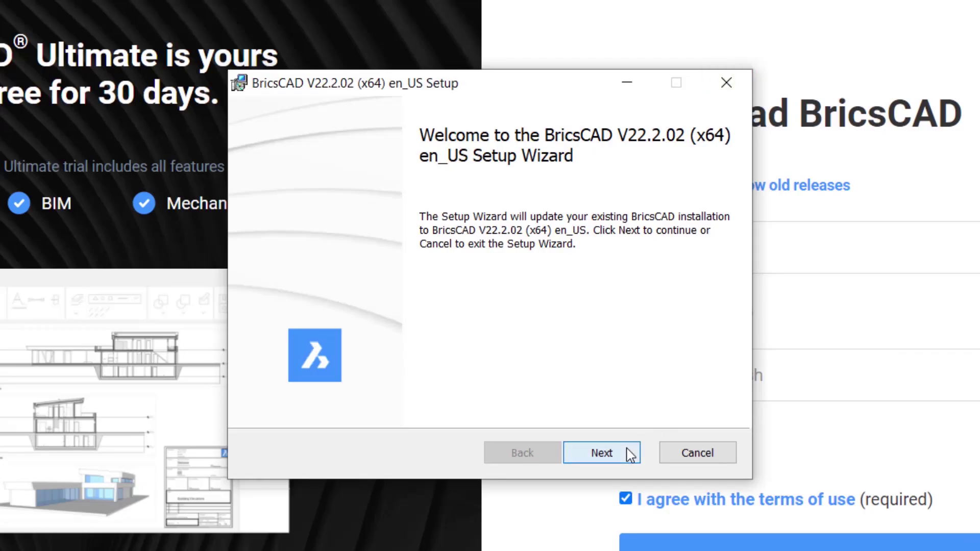
- Accept the BricsCAD license agreement and continue through the setup wizard
left_click(631, 454)
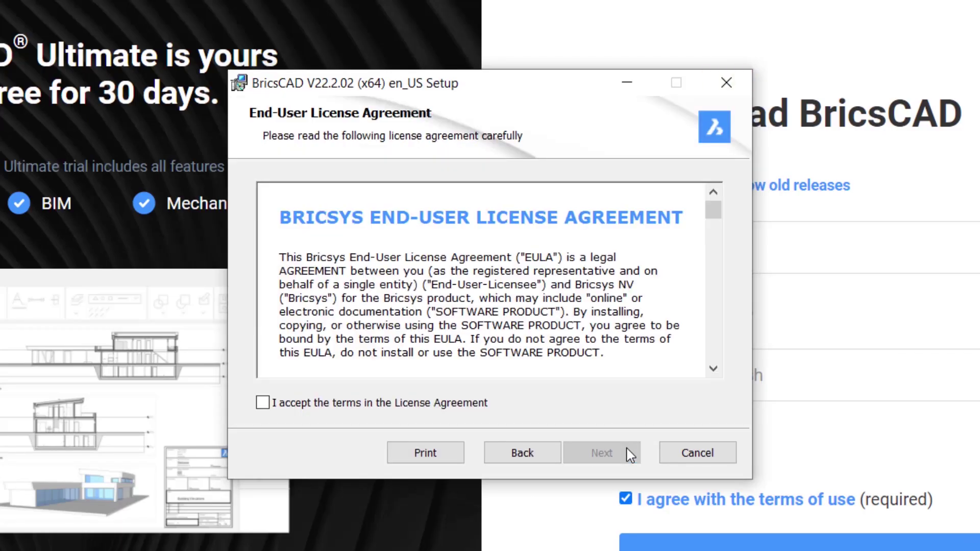
left_click(384, 408)
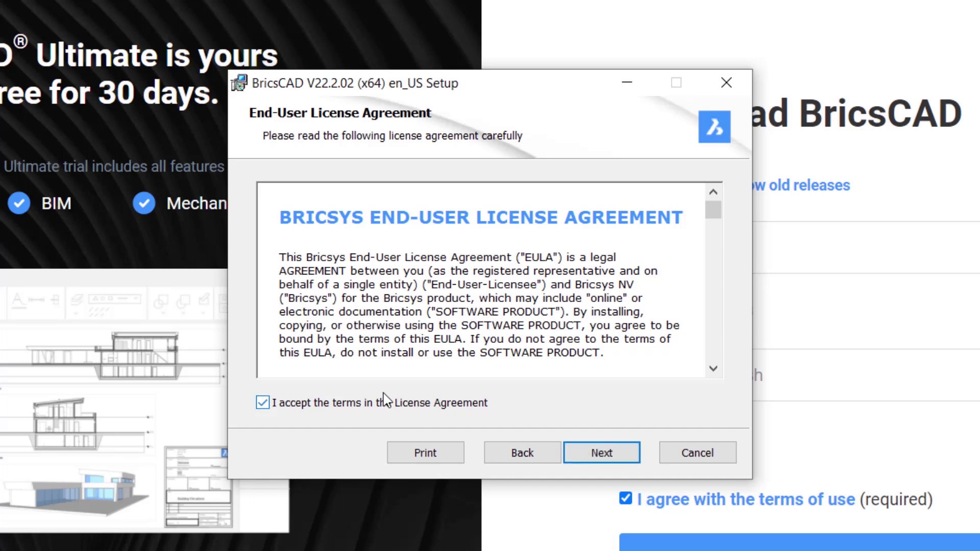
left_click(612, 459)
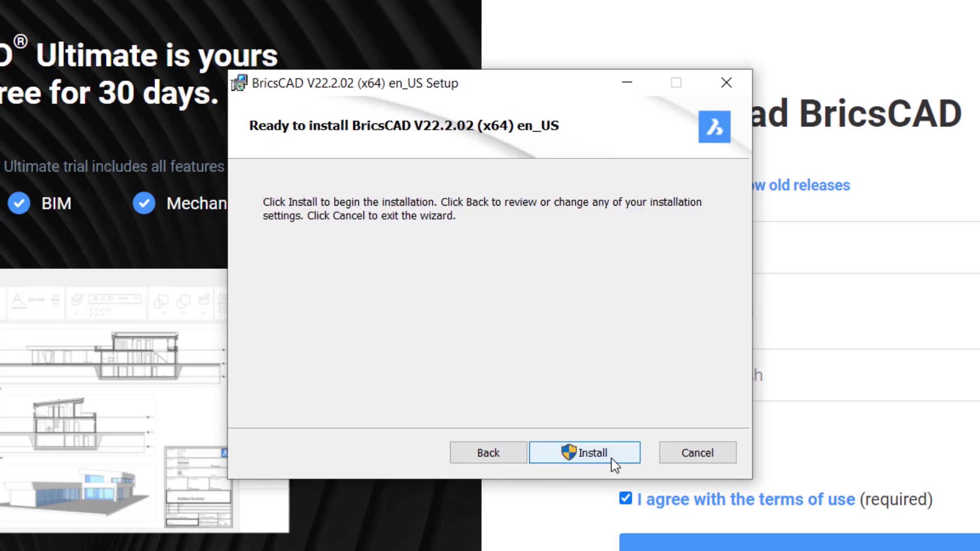
left_click(613, 458)
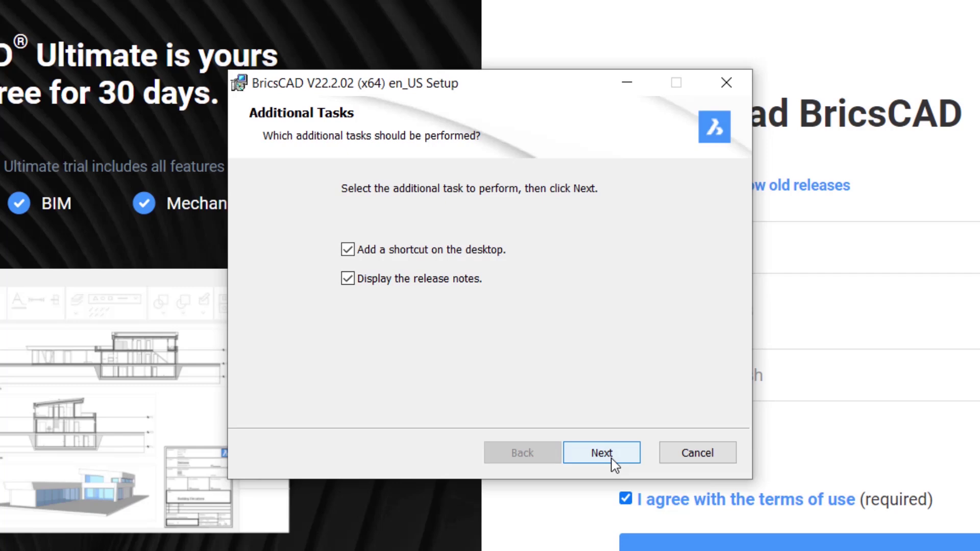
- Skip the release notes, check all file associations including .pc3, and start installing
left_click(395, 282)
left_click(598, 453)
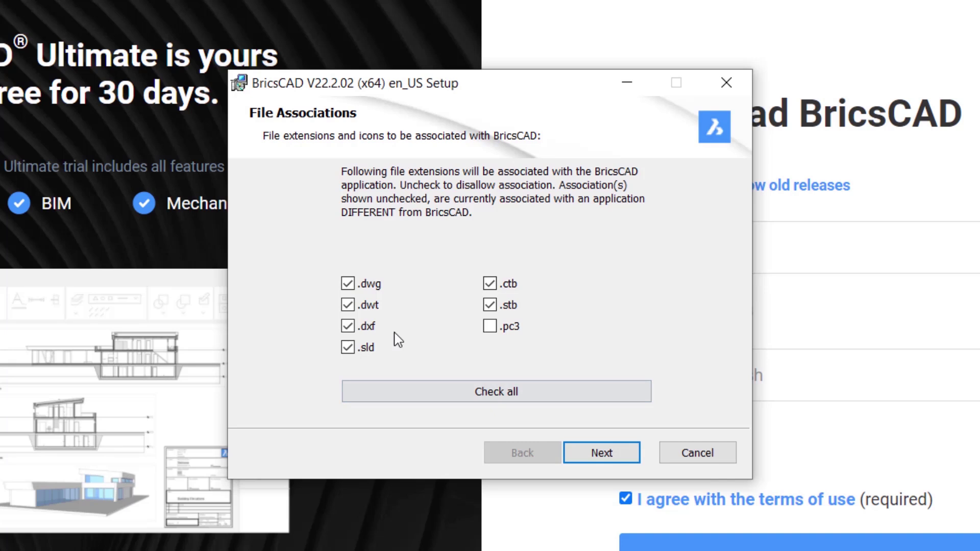
left_click(487, 391)
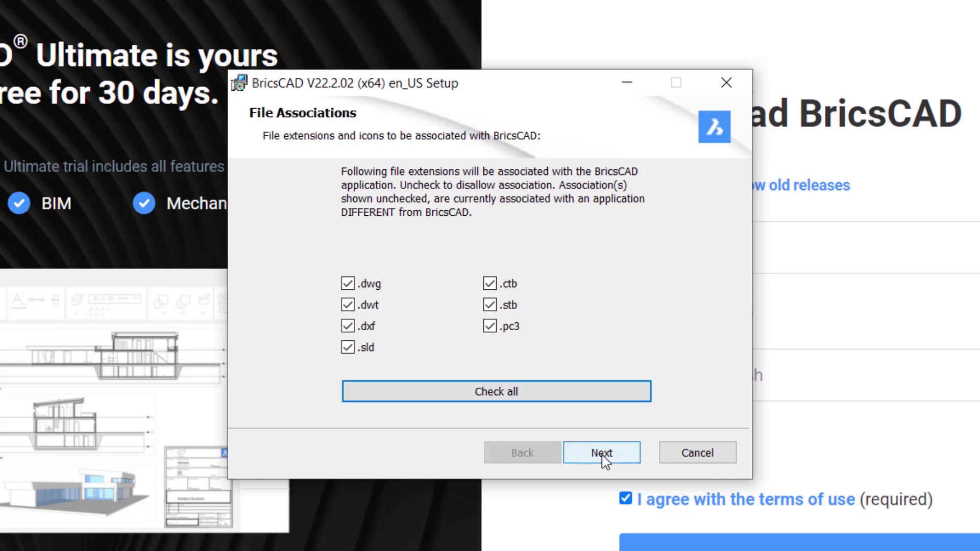
left_click(602, 454)
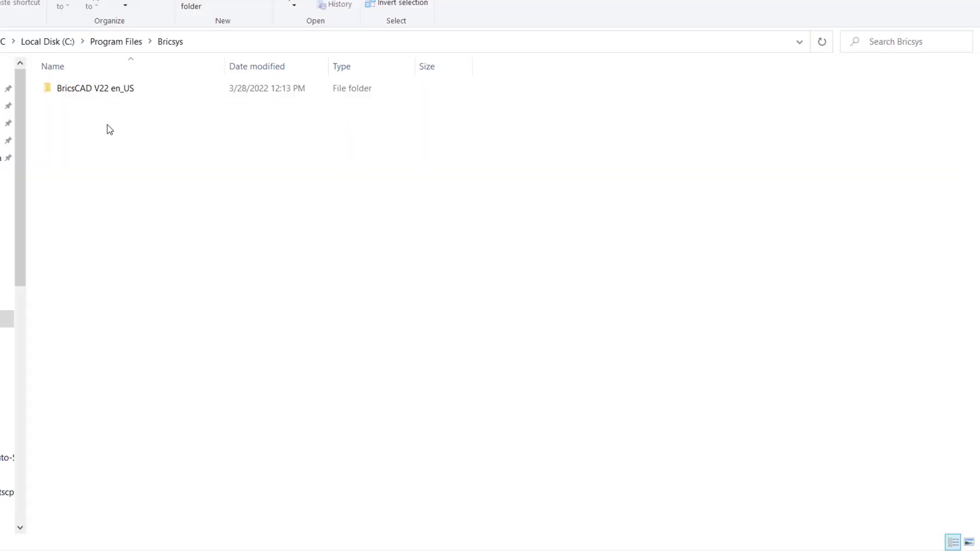
- Open the BricsCAD V22 en_US folder's Properties to see its 1.38 GB size
left_click(115, 93)
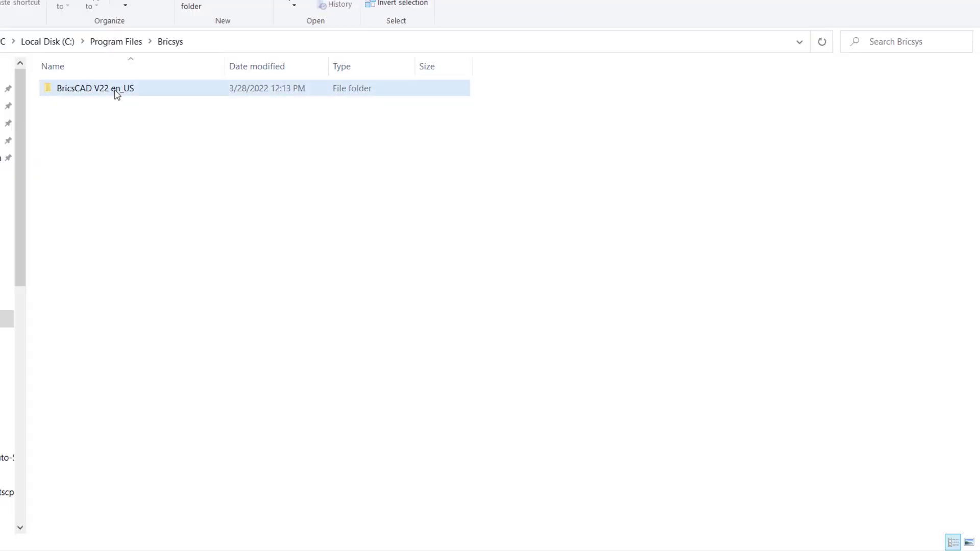
right_click(116, 91)
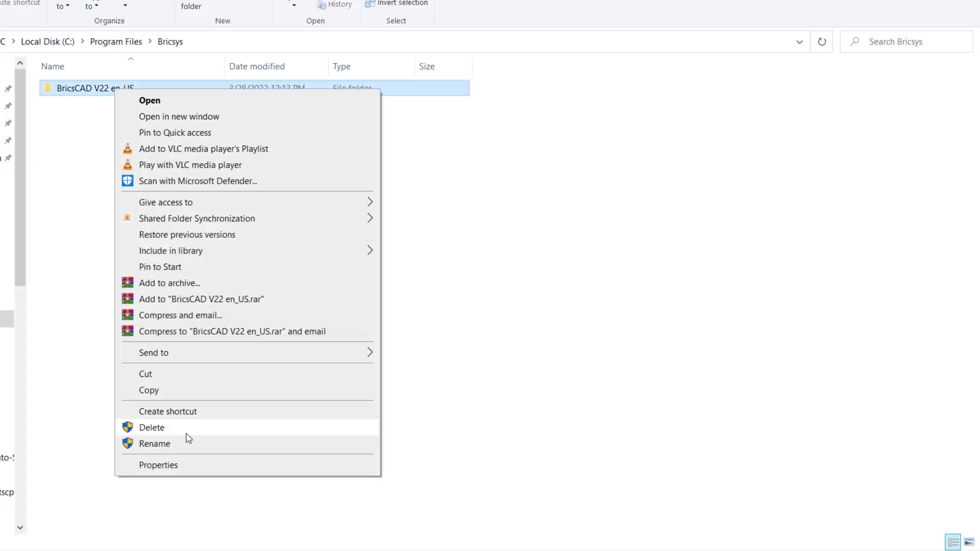
left_click(85, 93)
right_click(83, 90)
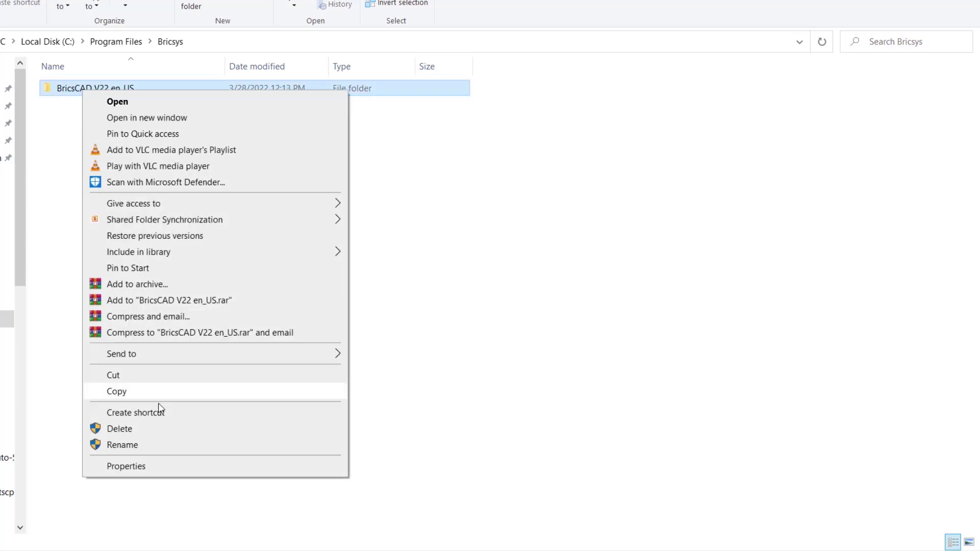
left_click(128, 466)
left_click_drag(236, 103, 424, 74)
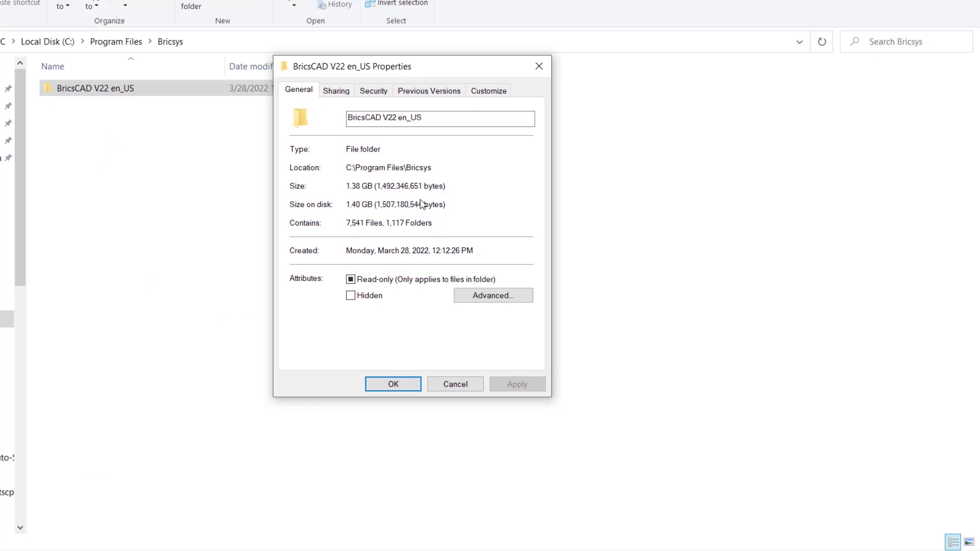
- In the Autodesk folder, open the AutoCAD 2021 folder's Properties for comparison
mouse_move(460, 537)
left_click(540, 474)
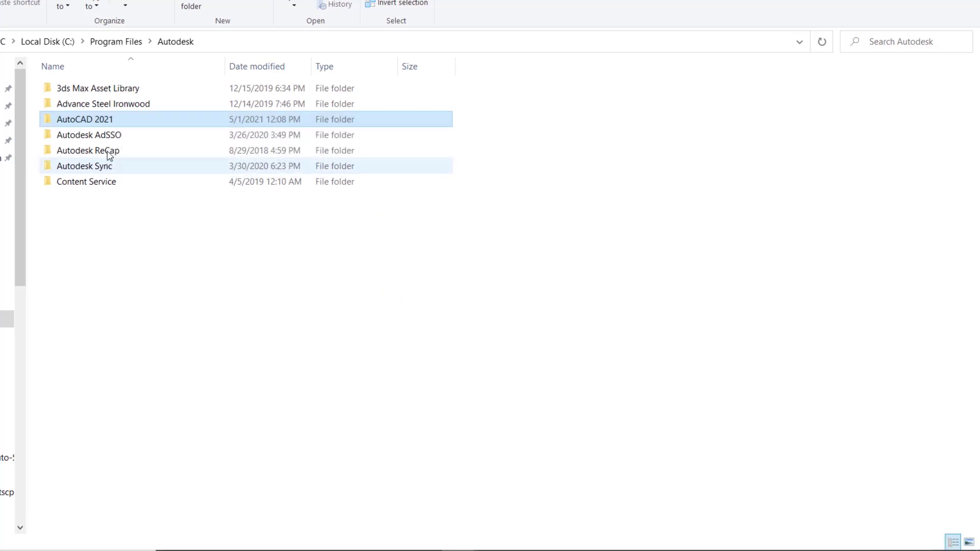
right_click(94, 119)
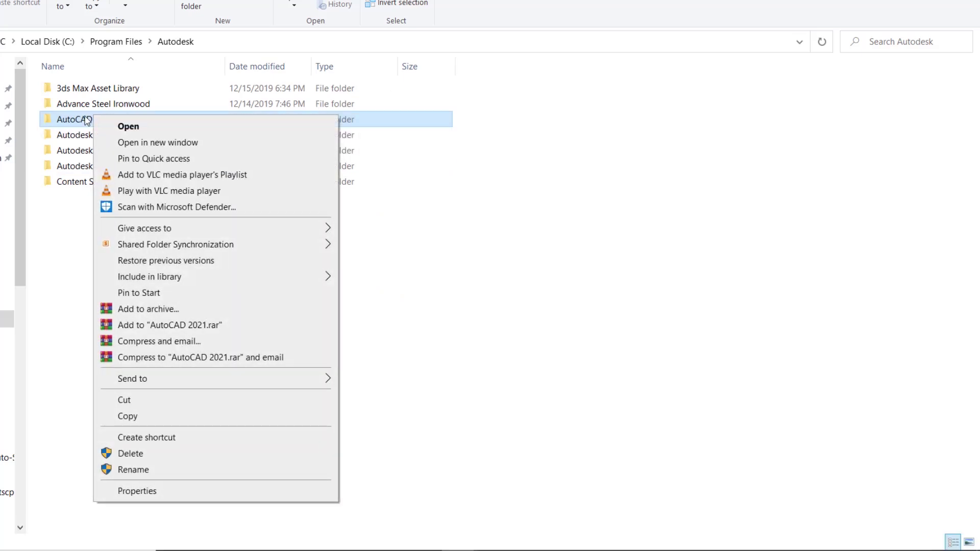
left_click(86, 121)
right_click(85, 120)
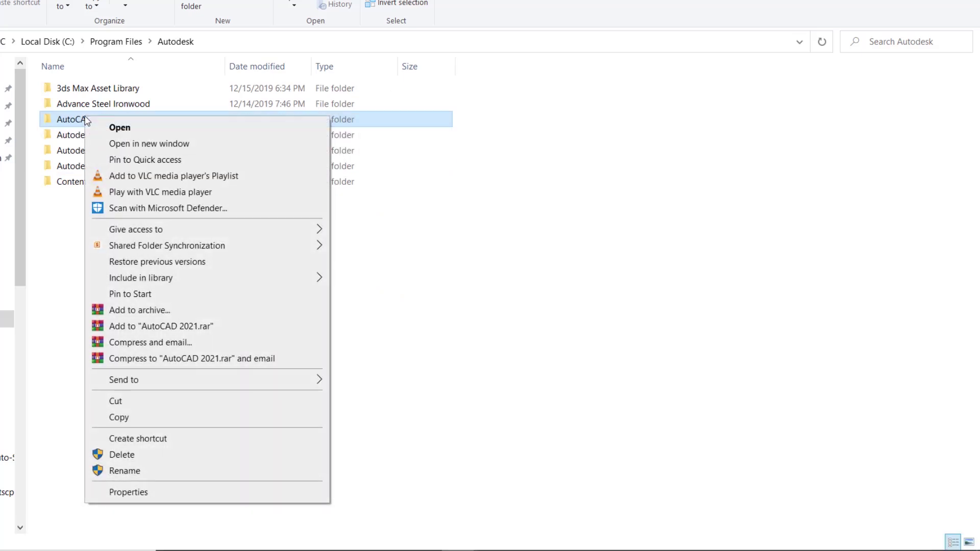
left_click(175, 492)
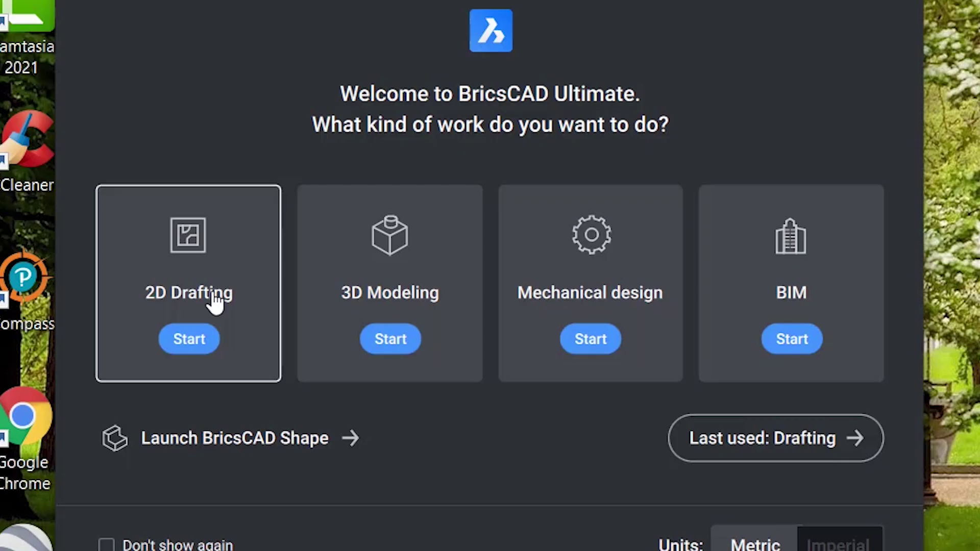
- Launch BricsCAD for 2D Drafting and create Drawing1 from the Default-imperial template
left_click(215, 304)
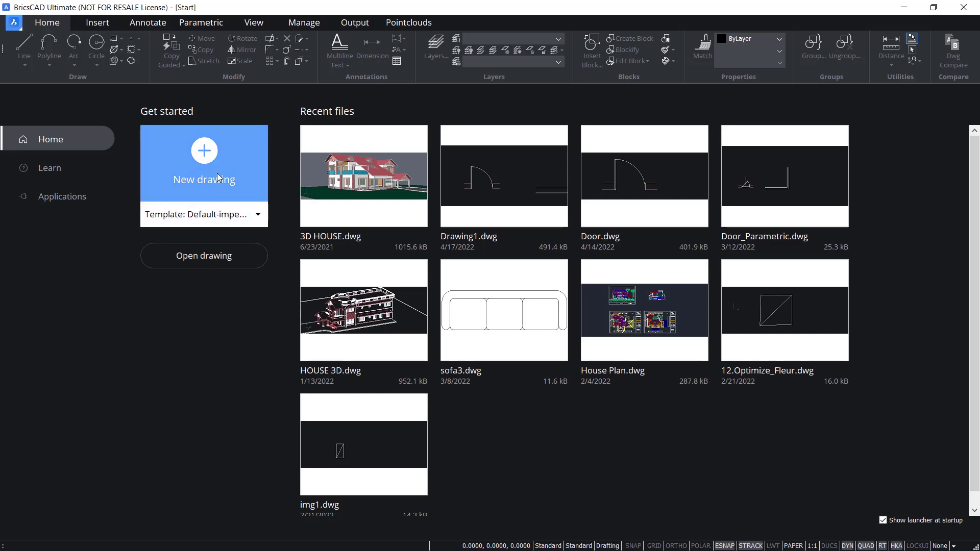
left_click(257, 218)
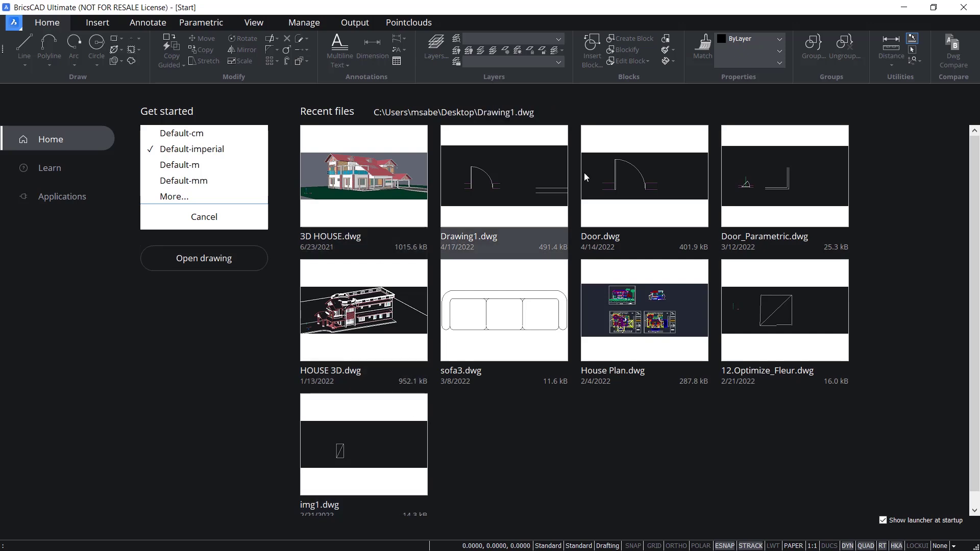
left_click(712, 273)
left_click(218, 187)
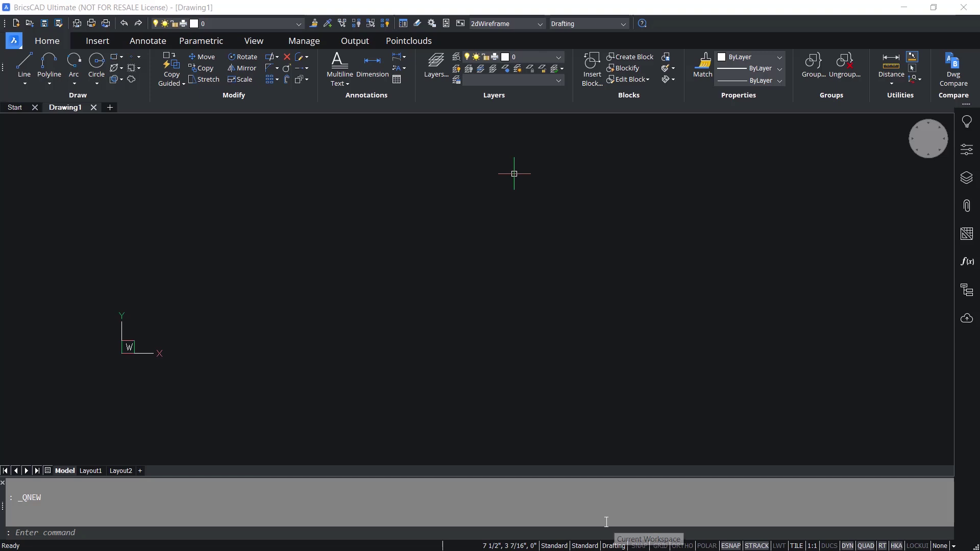
- Pick Modeling from the status-bar workspace list instead of Drafting
left_click(613, 546)
left_click(609, 546)
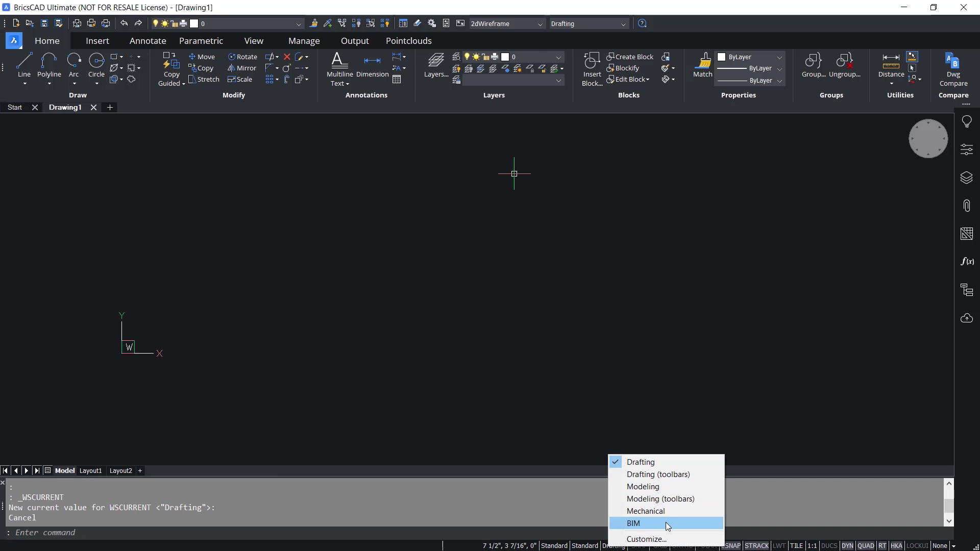
left_click(655, 489)
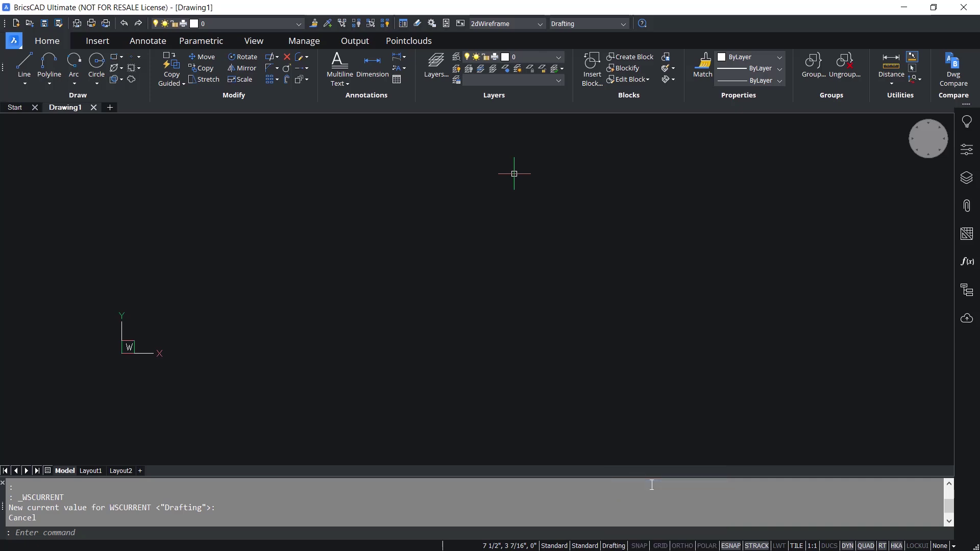